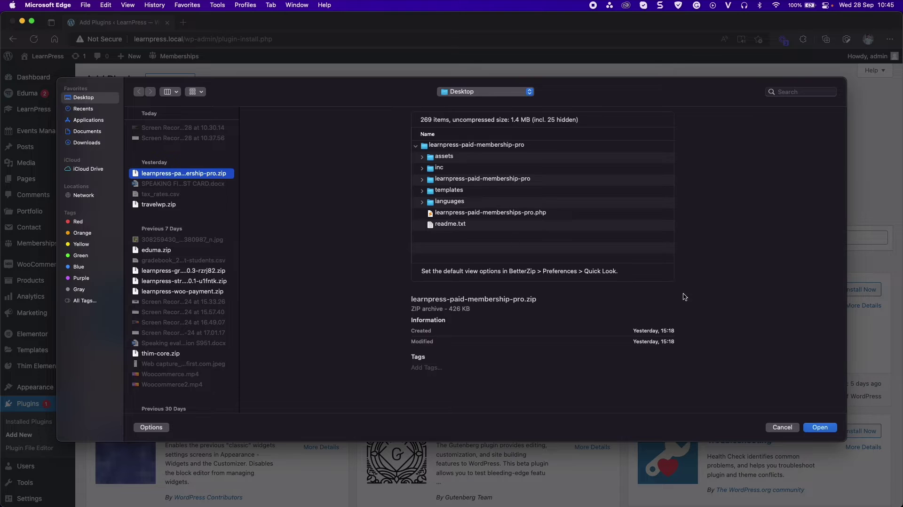
Step: Install the plugin from learnpress-paid-membership-pro.zip and activate it
{"action": "left_click", "coordinate": [820, 427]}
{"action": "left_click", "coordinate": [556, 168]}
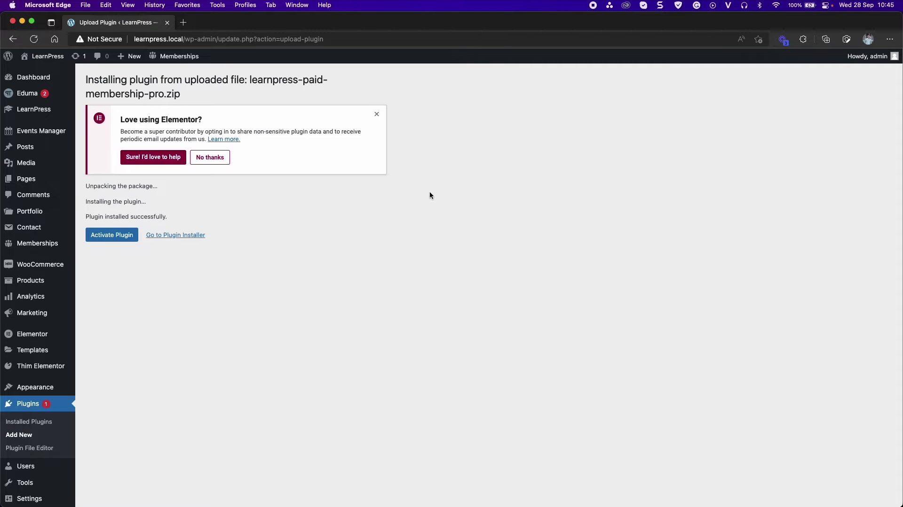
{"action": "left_click", "coordinate": [127, 237]}
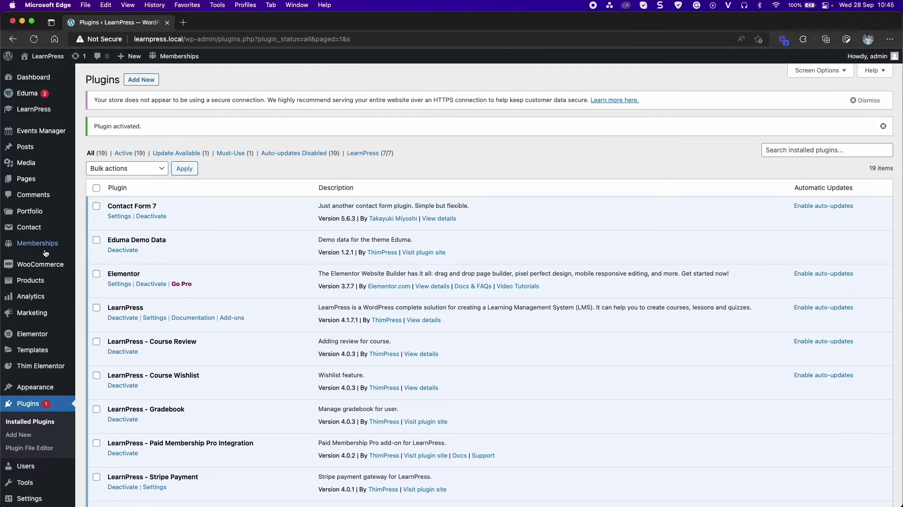
Step: Start creating a new membership level of the Free type in the Paid Memberships Pro settings
{"action": "mouse_move", "coordinate": [40, 251]}
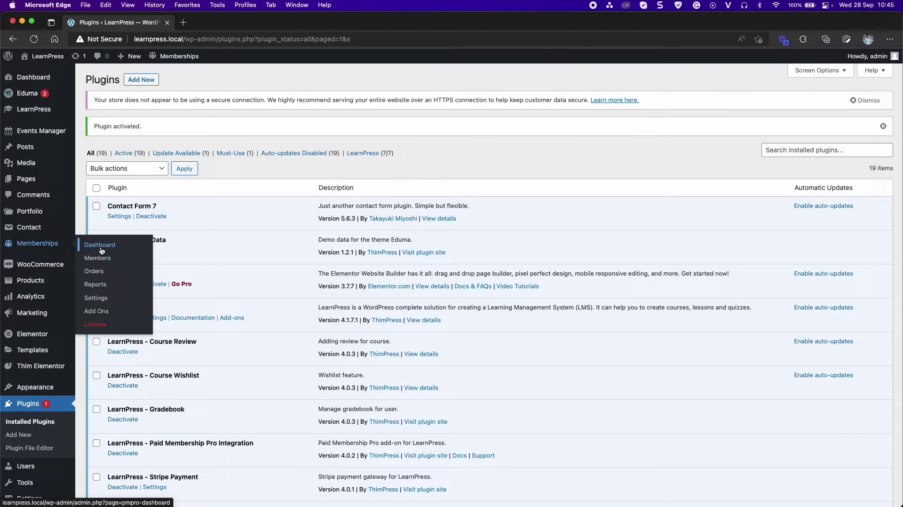
{"action": "left_click", "coordinate": [100, 298]}
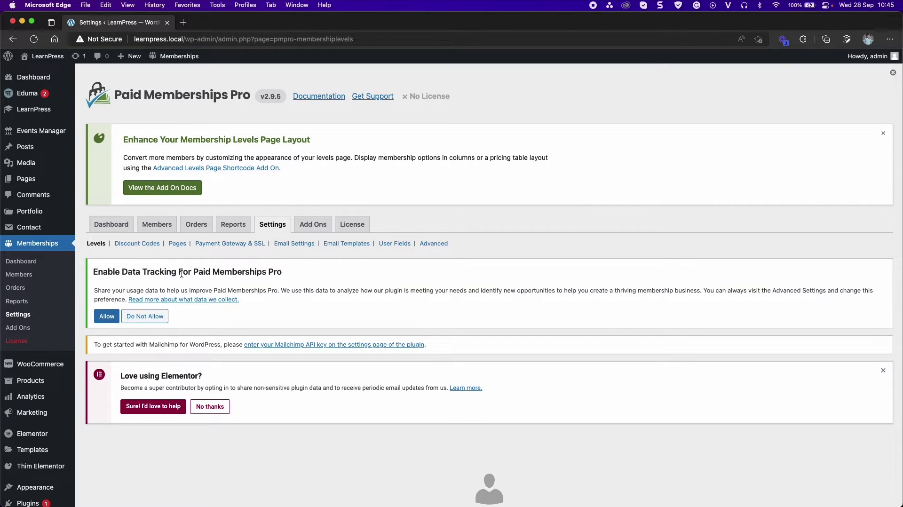
{"action": "scroll", "coordinate": [182, 274], "scroll_direction": "down", "scroll_amount": 5}
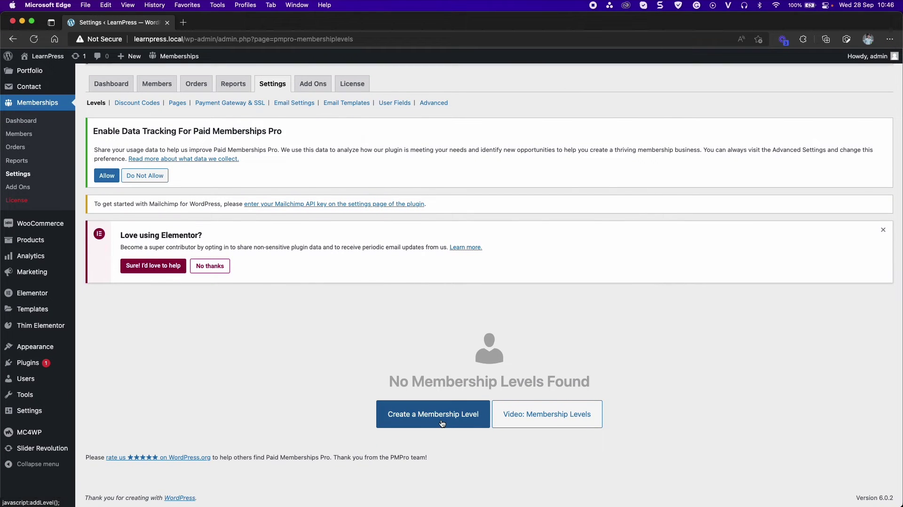
{"action": "left_click", "coordinate": [443, 423]}
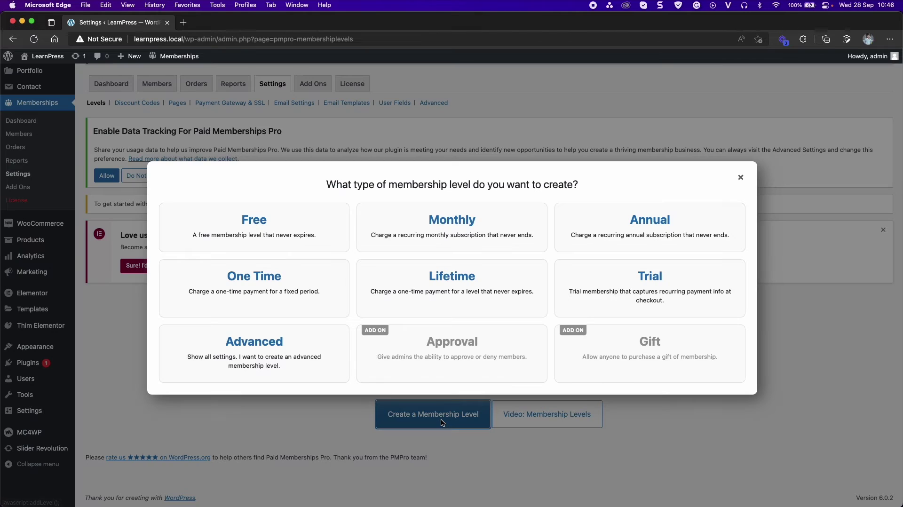
{"action": "left_click", "coordinate": [306, 240]}
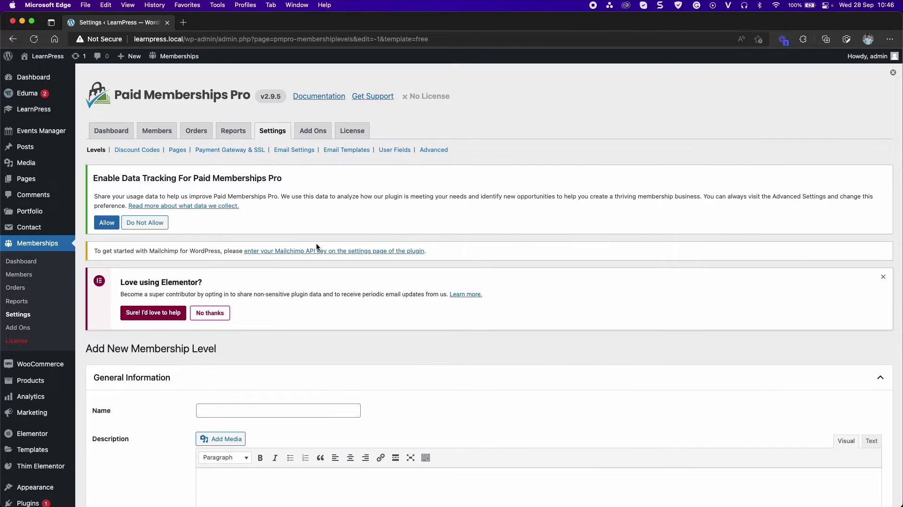
Step: Name the membership level "Level 1" and enter "Description" as its description and "Message" as its confirmation message
{"action": "scroll", "coordinate": [316, 249], "scroll_direction": "down", "scroll_amount": 4}
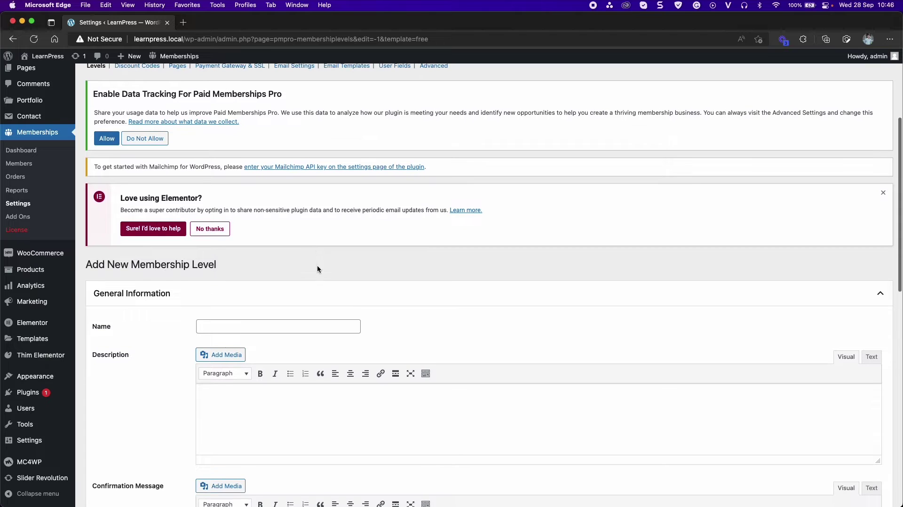
{"action": "left_click", "coordinate": [247, 326]}
{"action": "type", "text": "Level 1"}
{"action": "left_click", "coordinate": [262, 411]}
{"action": "scroll", "coordinate": [263, 410], "scroll_direction": "down", "scroll_amount": 3}
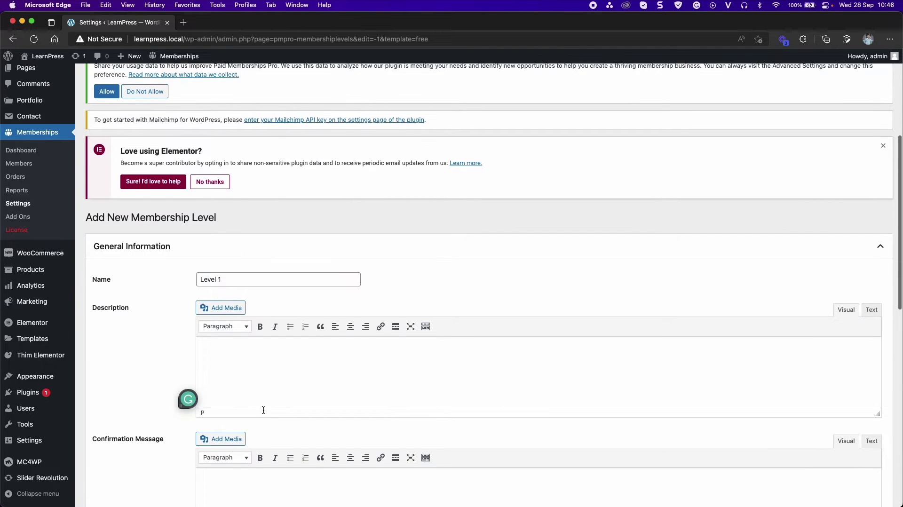
{"action": "scroll", "coordinate": [264, 411], "scroll_direction": "down", "scroll_amount": 3}
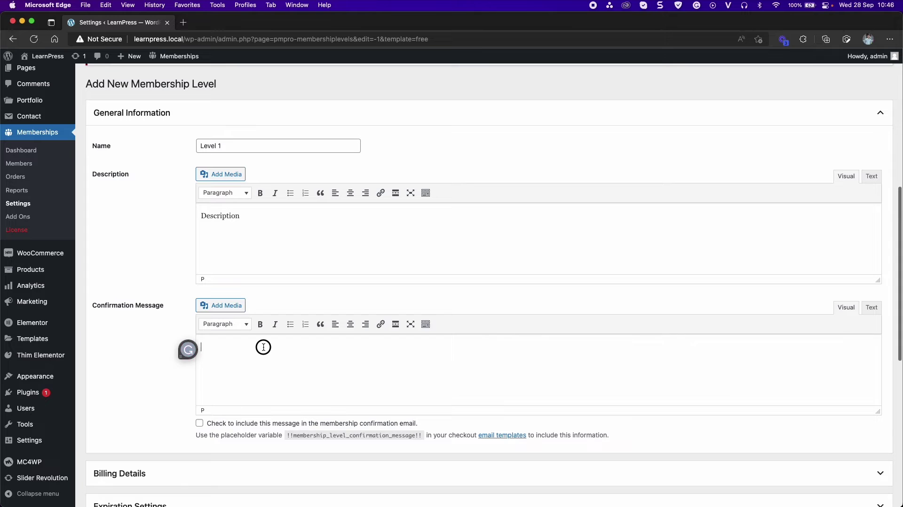
Step: Enable a recurring subscription payment in the level's billing details
{"action": "scroll", "coordinate": [371, 275], "scroll_direction": "down", "scroll_amount": 8}
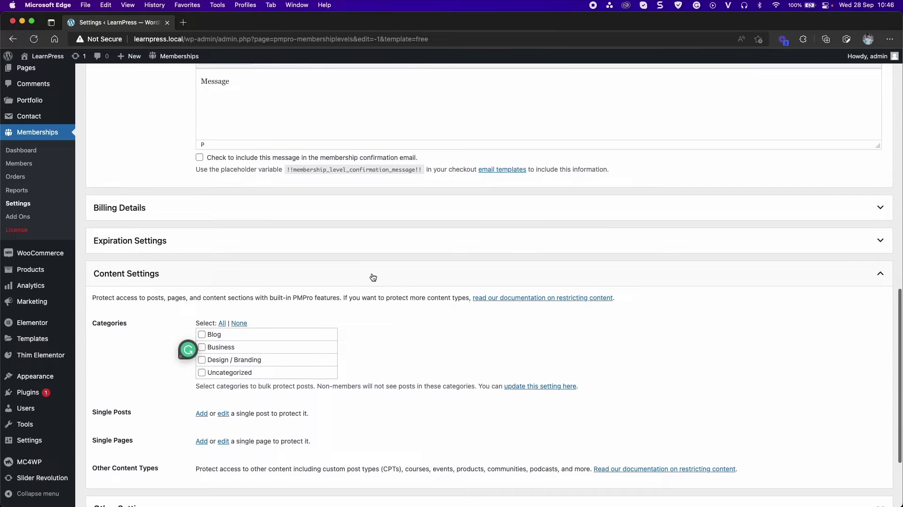
{"action": "scroll", "coordinate": [352, 217], "scroll_direction": "up", "scroll_amount": 1}
{"action": "left_click", "coordinate": [350, 229]}
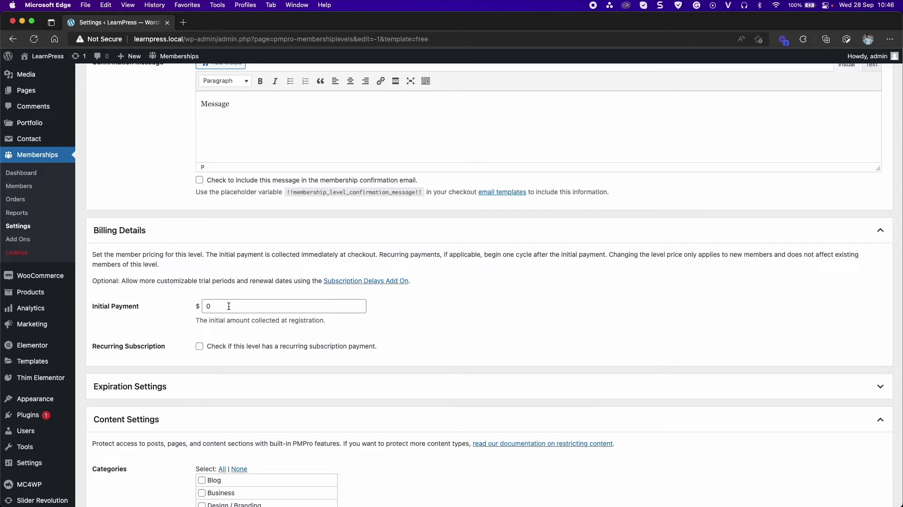
{"action": "left_click", "coordinate": [199, 346]}
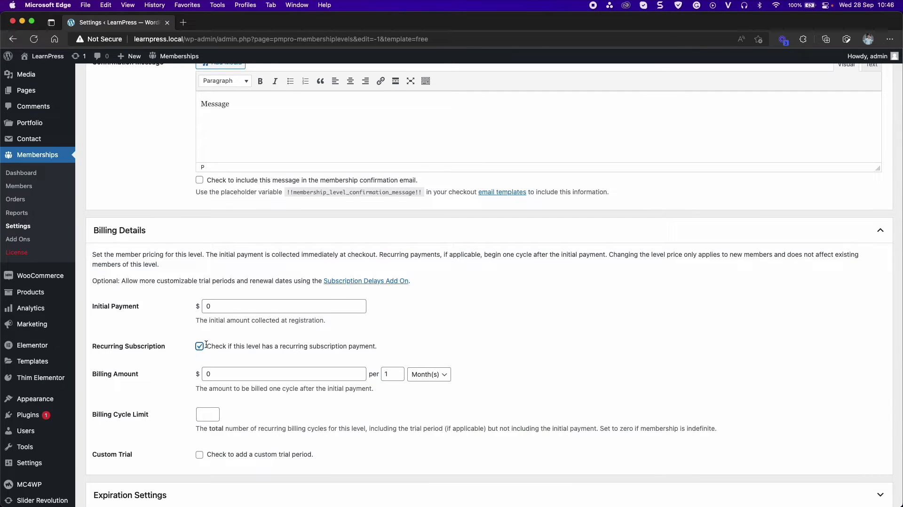
Step: Enable membership expiration for the level and set it to expire in 30 days
{"action": "scroll", "coordinate": [202, 372], "scroll_direction": "down", "scroll_amount": 5}
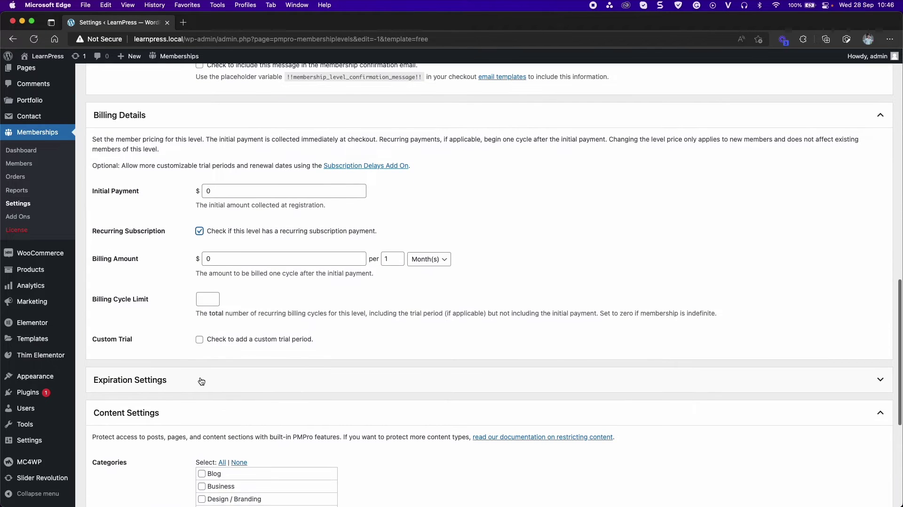
{"action": "left_click", "coordinate": [203, 383]}
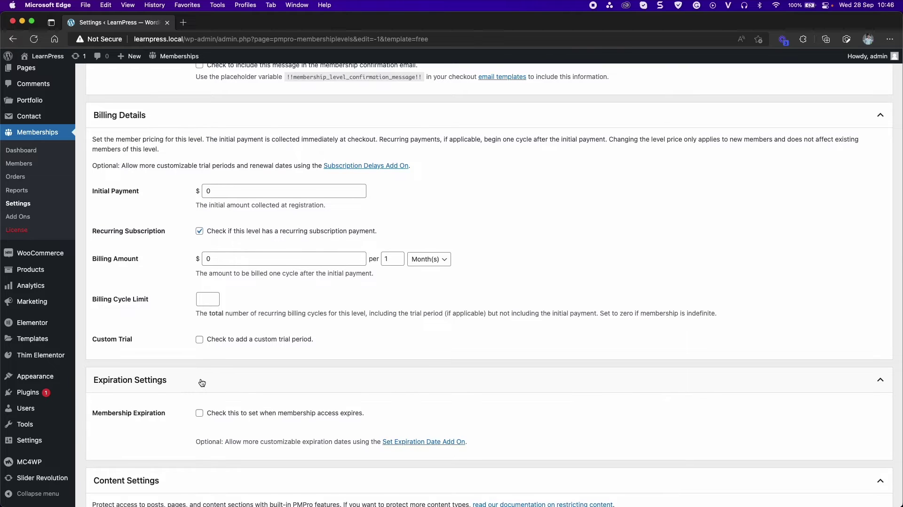
{"action": "scroll", "coordinate": [202, 382], "scroll_direction": "down", "scroll_amount": 1}
{"action": "left_click", "coordinate": [200, 390]}
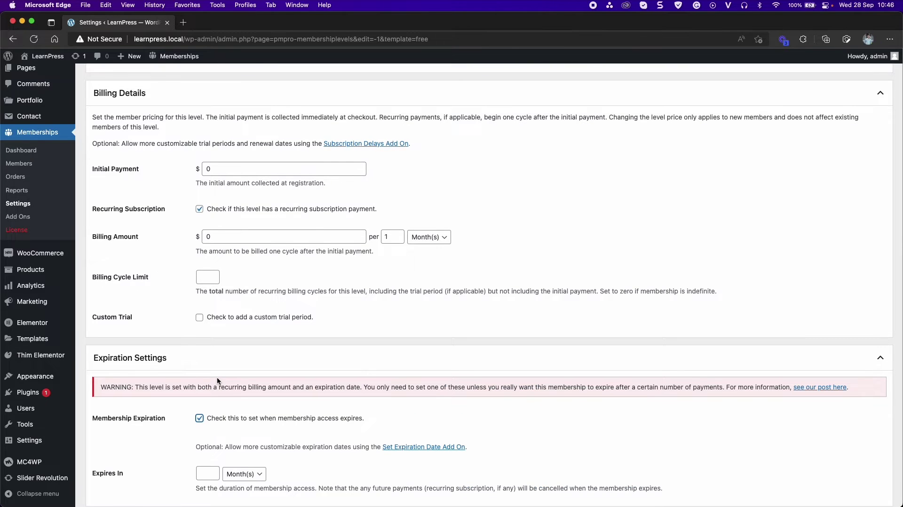
{"action": "scroll", "coordinate": [217, 377], "scroll_direction": "down", "scroll_amount": 3}
{"action": "left_click", "coordinate": [207, 414]}
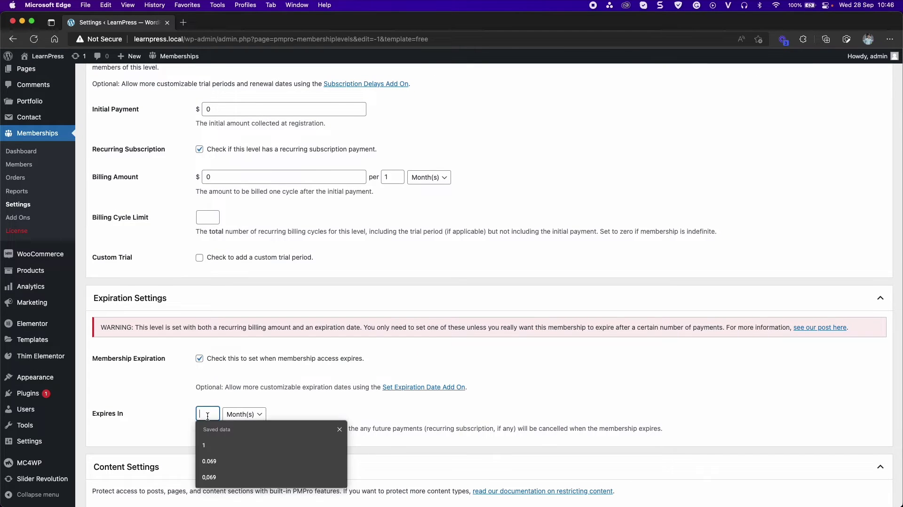
{"action": "type", "text": "30"}
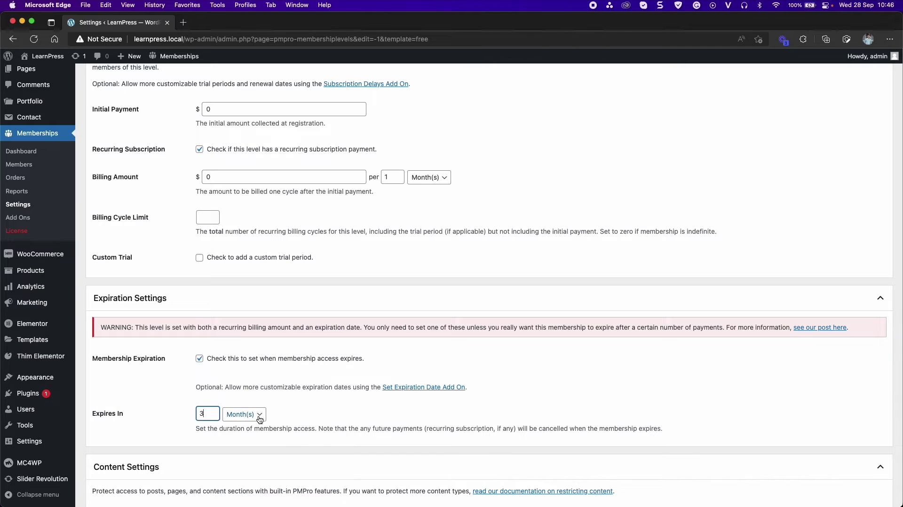
{"action": "left_click", "coordinate": [259, 415]}
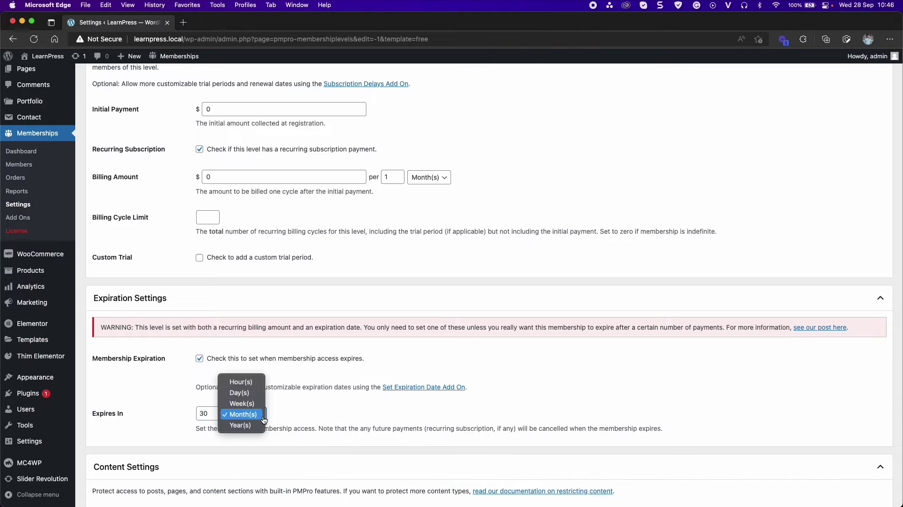
{"action": "left_click", "coordinate": [257, 393]}
Step: Assign the courses Course 1 and Become a PHP Master and Make Money to the level in its other settings
{"action": "scroll", "coordinate": [277, 321], "scroll_direction": "down", "scroll_amount": 5}
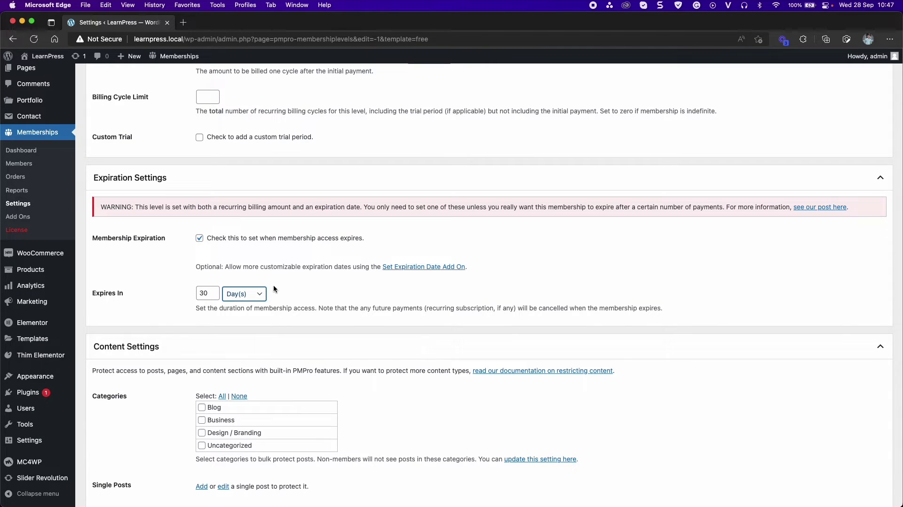
{"action": "scroll", "coordinate": [275, 290], "scroll_direction": "down", "scroll_amount": 1}
{"action": "scroll", "coordinate": [275, 290], "scroll_direction": "down", "scroll_amount": 5}
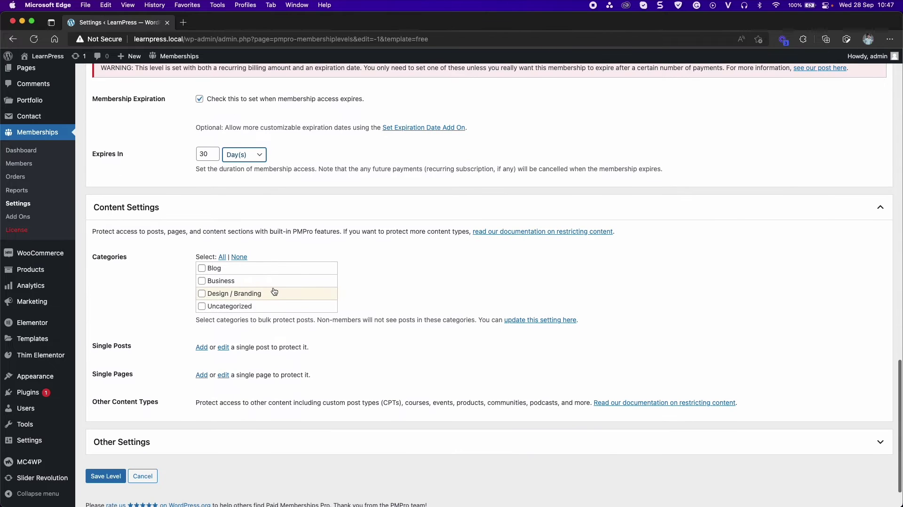
{"action": "left_click", "coordinate": [314, 441]}
{"action": "scroll", "coordinate": [313, 376], "scroll_direction": "down", "scroll_amount": 1}
{"action": "scroll", "coordinate": [313, 372], "scroll_direction": "down", "scroll_amount": 4}
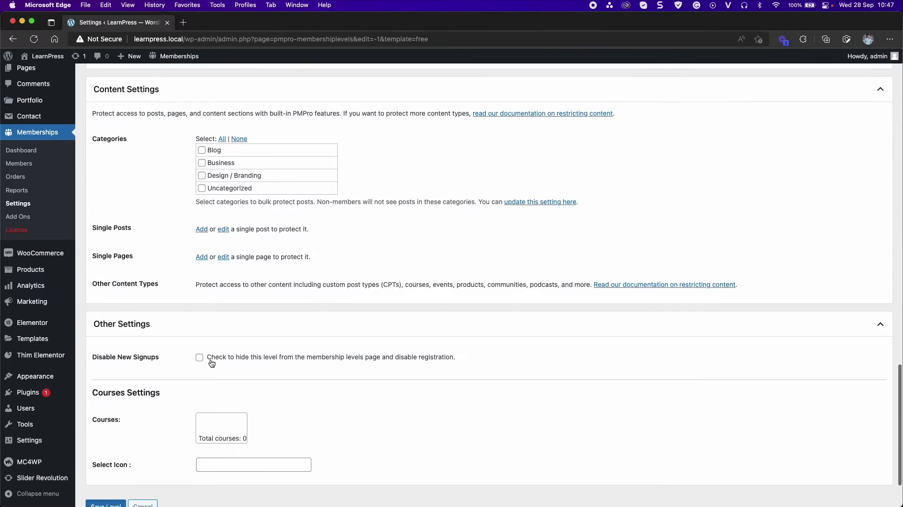
{"action": "scroll", "coordinate": [214, 369], "scroll_direction": "down", "scroll_amount": 2}
{"action": "left_click", "coordinate": [219, 378]}
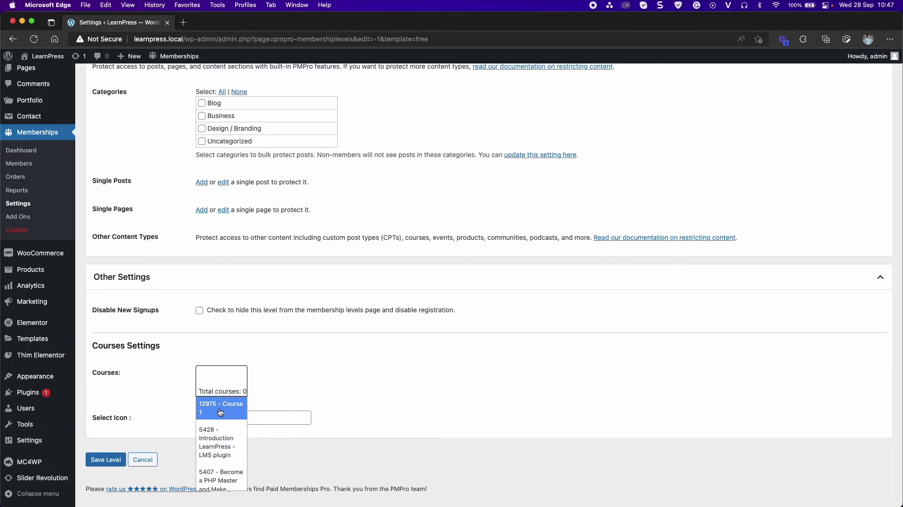
{"action": "left_click", "coordinate": [220, 409]}
{"action": "left_click", "coordinate": [251, 376]}
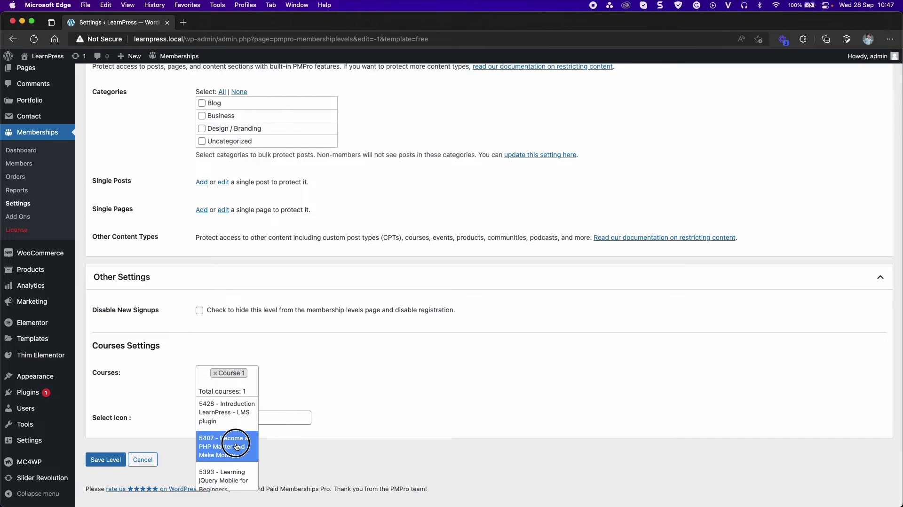
{"action": "left_click", "coordinate": [236, 453]}
Step: Add the courses Introduction LearnPress - LMS plugin and Learning jQuery Mobile for Beginners to the level, and save it
{"action": "left_click", "coordinate": [389, 380]}
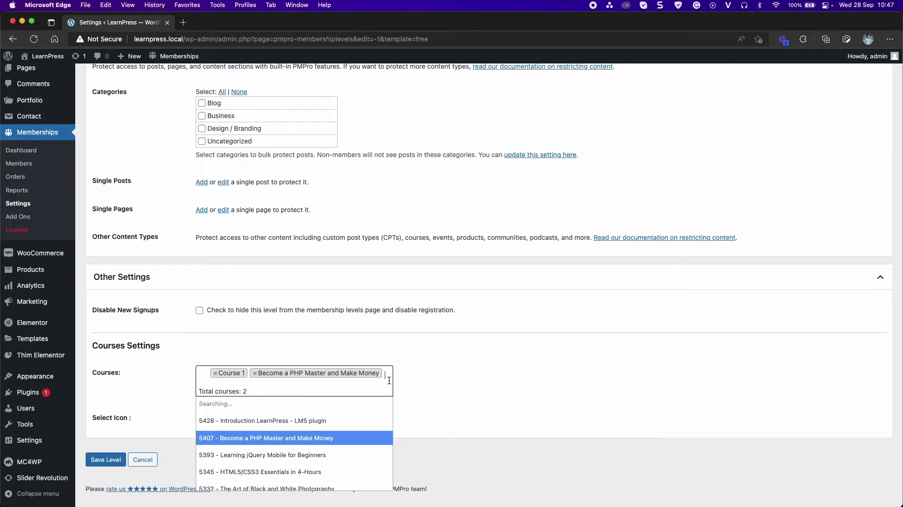
{"action": "left_click", "coordinate": [353, 403]}
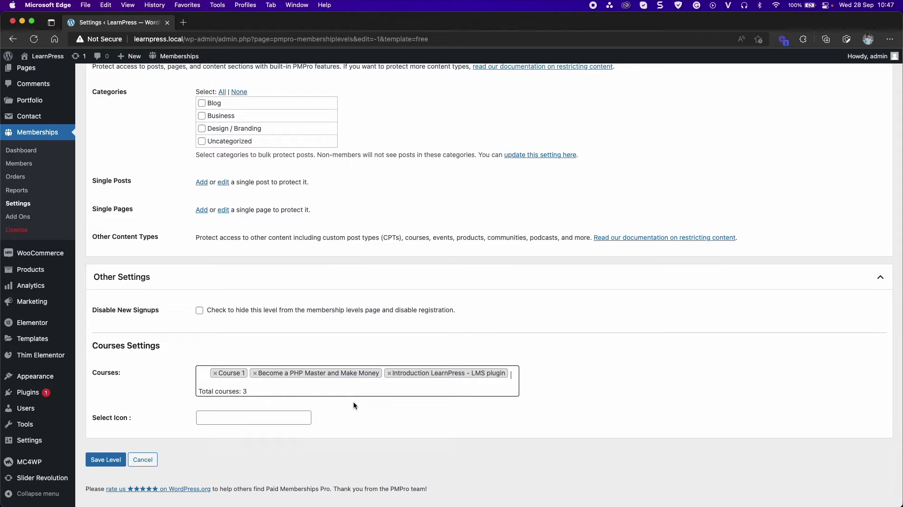
{"action": "left_click", "coordinate": [355, 386]}
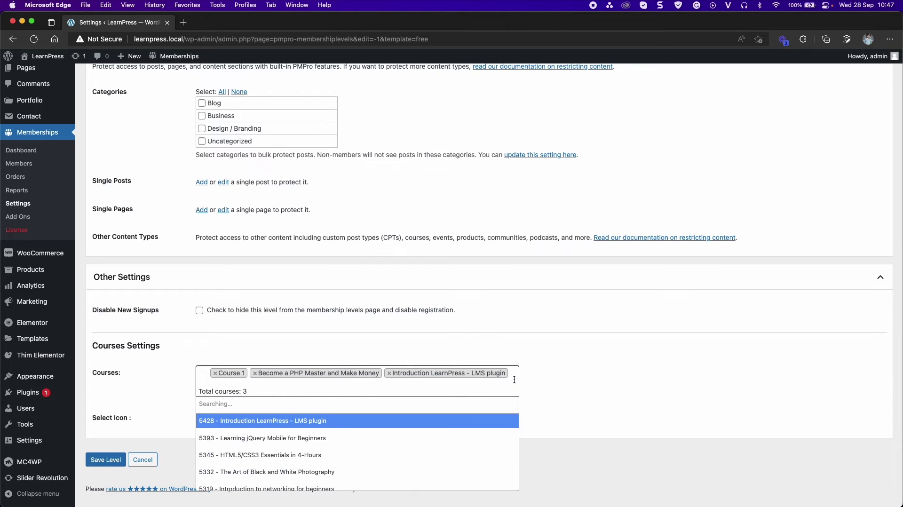
{"action": "left_click", "coordinate": [266, 405]}
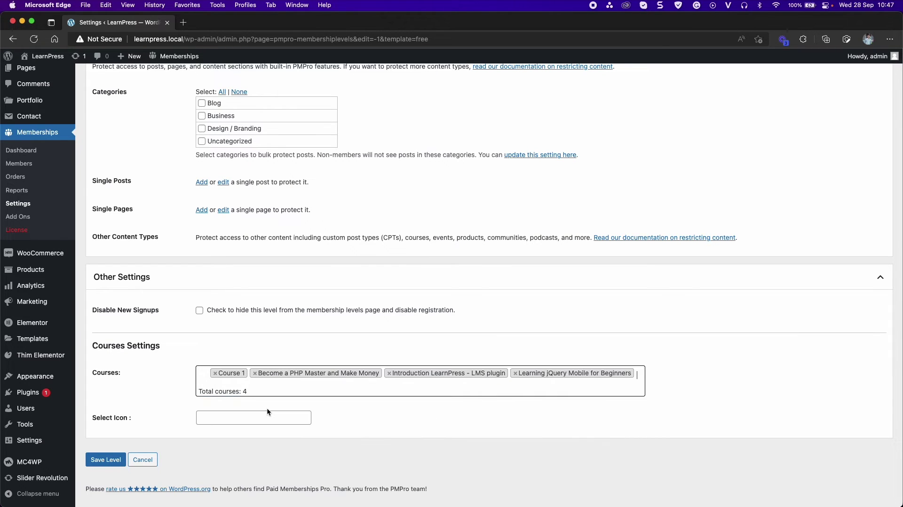
{"action": "left_click", "coordinate": [110, 462]}
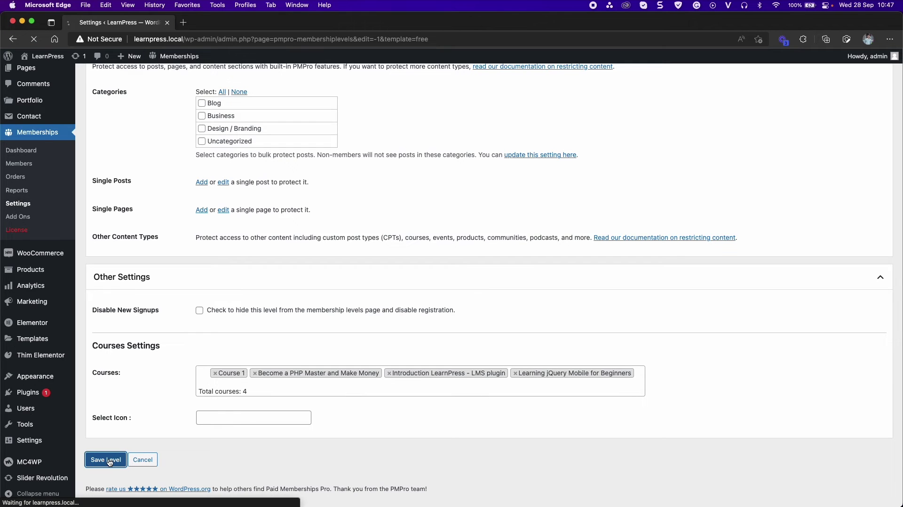
Step: Review the available gateways in the Payment Gateway & SSL settings, keep Default, and save the settings
{"action": "scroll", "coordinate": [270, 318], "scroll_direction": "down", "scroll_amount": 2}
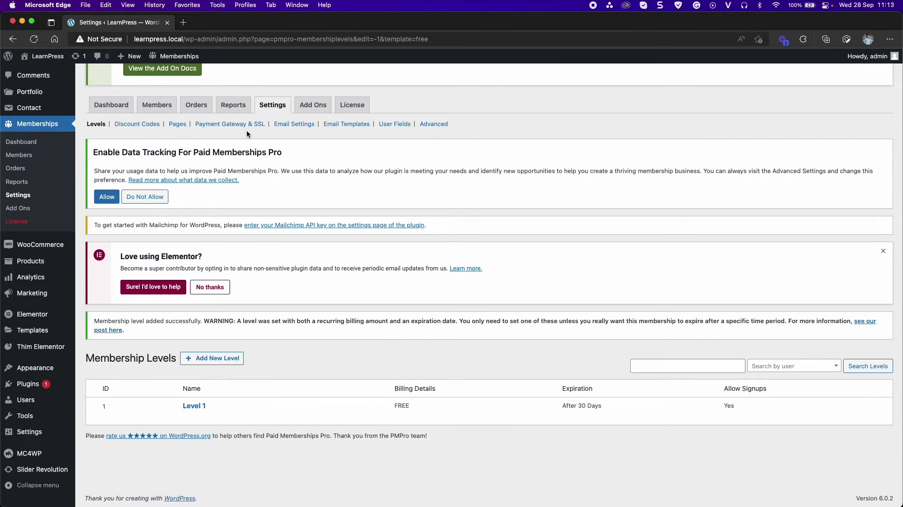
{"action": "left_click", "coordinate": [246, 125]}
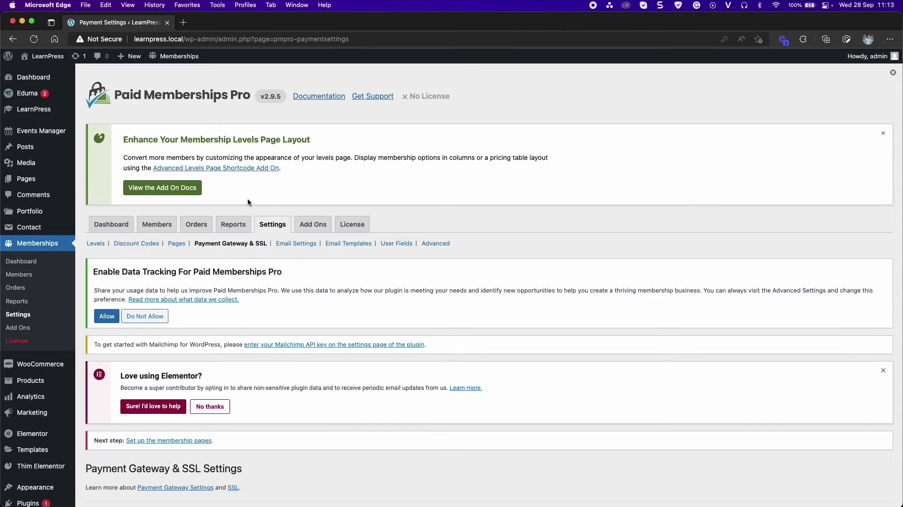
{"action": "scroll", "coordinate": [248, 203], "scroll_direction": "down", "scroll_amount": 10}
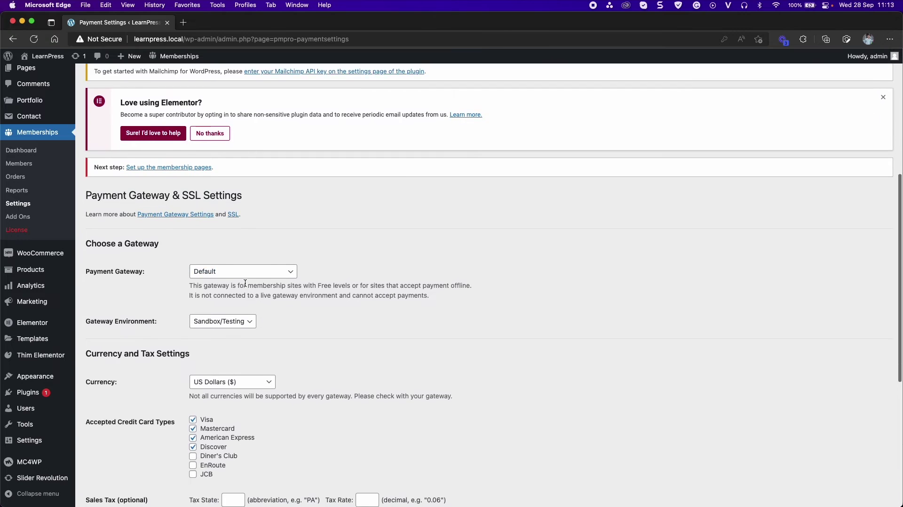
{"action": "left_click", "coordinate": [246, 252]}
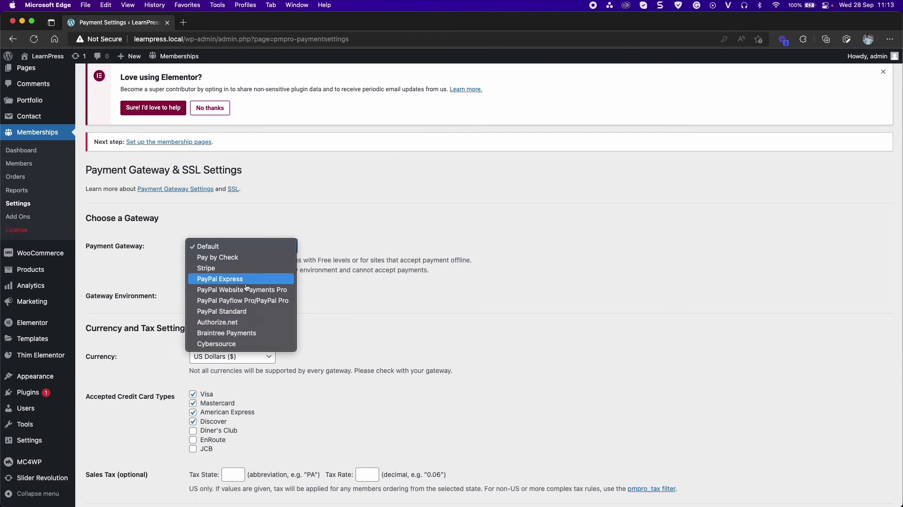
{"action": "left_click", "coordinate": [331, 277]}
{"action": "scroll", "coordinate": [223, 306], "scroll_direction": "down", "scroll_amount": 8}
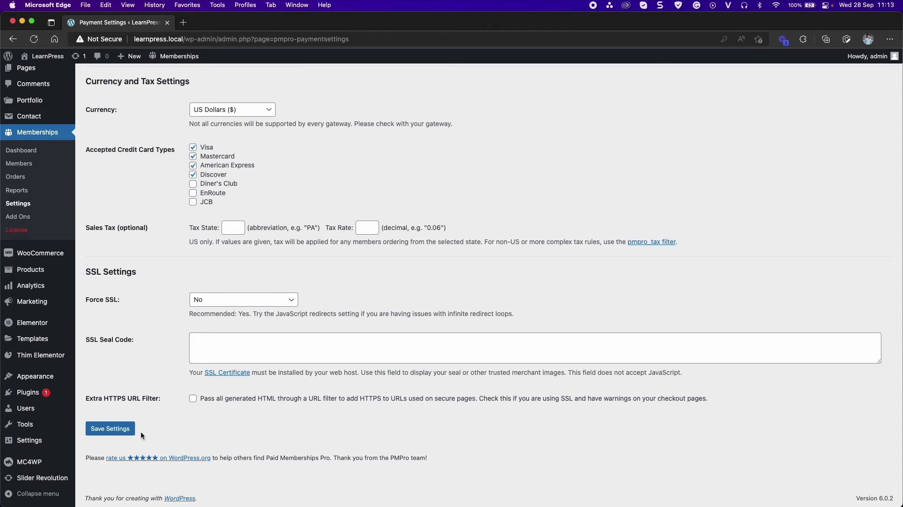
{"action": "left_click", "coordinate": [113, 428]}
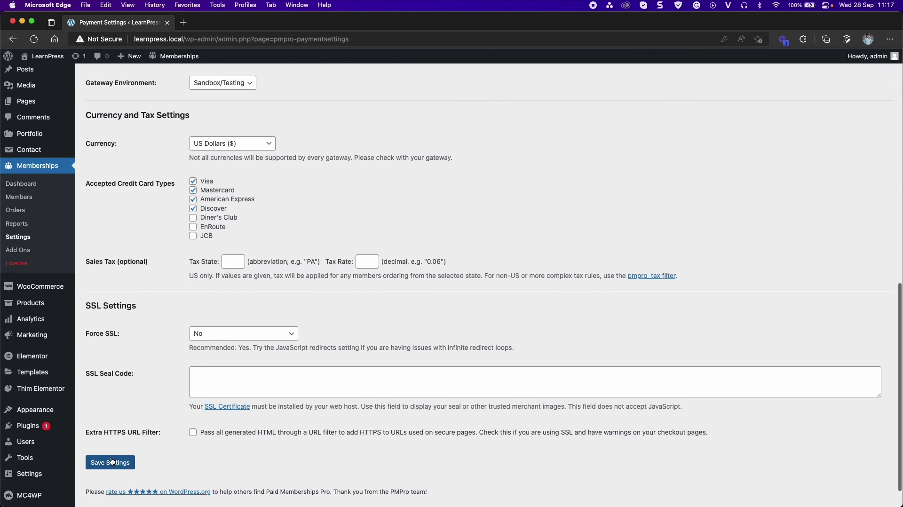
Step: In LearnPress's Memberships settings, enable always buying the course through membership and updating access courses when a level's course list changes, and save
{"action": "scroll", "coordinate": [112, 462], "scroll_direction": "up", "scroll_amount": 3}
{"action": "scroll", "coordinate": [112, 462], "scroll_direction": "up", "scroll_amount": 2}
{"action": "mouse_move", "coordinate": [33, 110]}
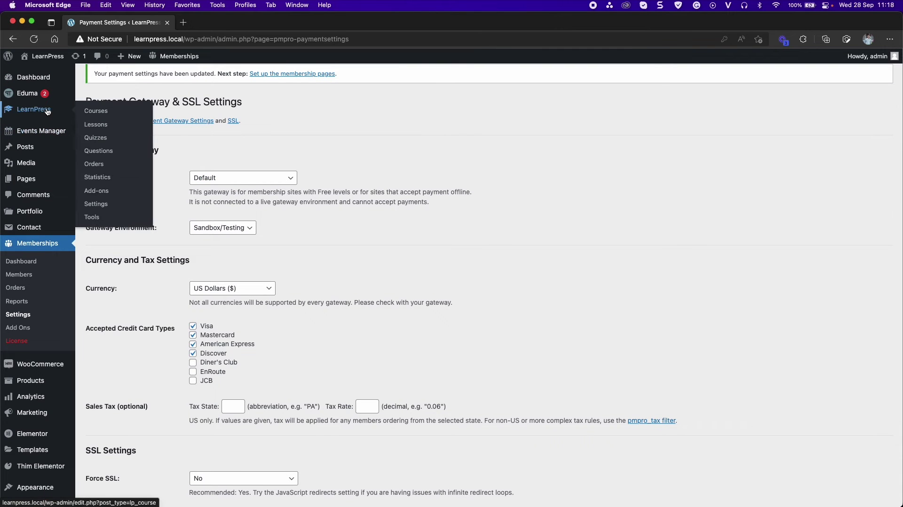
{"action": "left_click", "coordinate": [98, 205]}
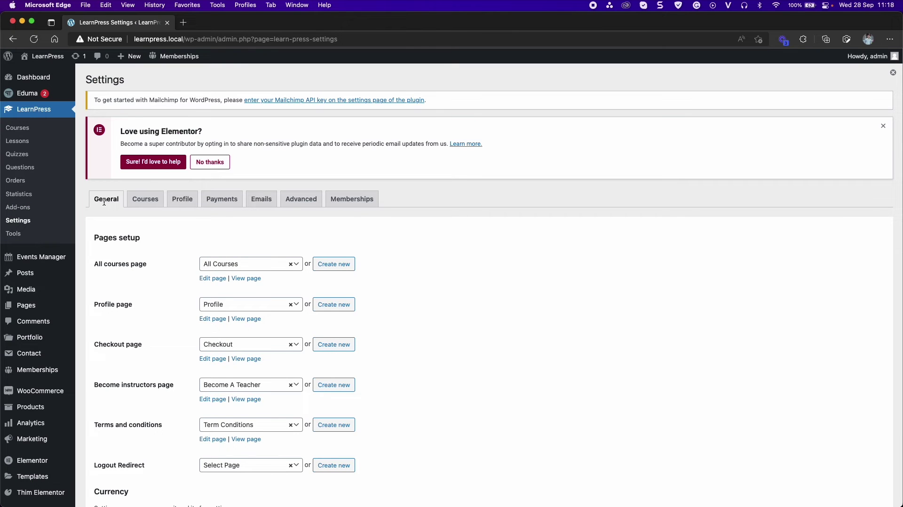
{"action": "left_click", "coordinate": [341, 202]}
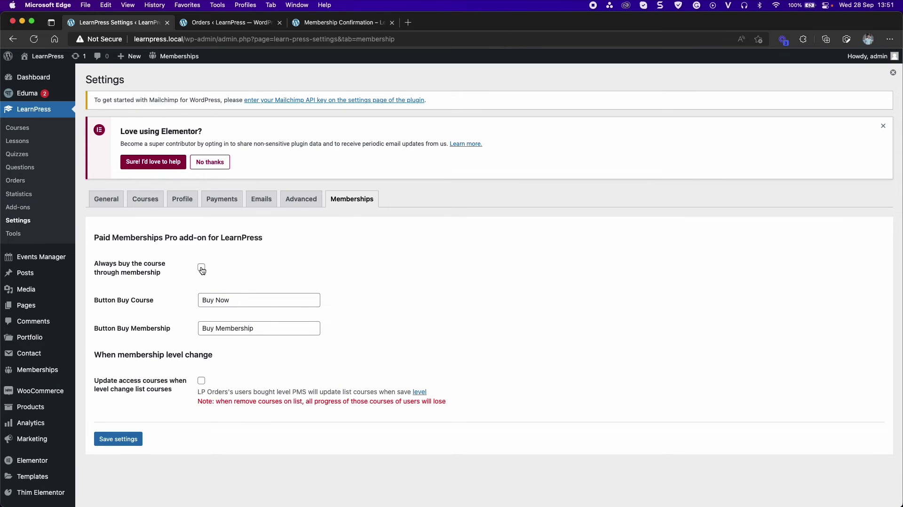
{"action": "left_click", "coordinate": [202, 268]}
{"action": "left_click", "coordinate": [203, 382]}
{"action": "left_click", "coordinate": [124, 441]}
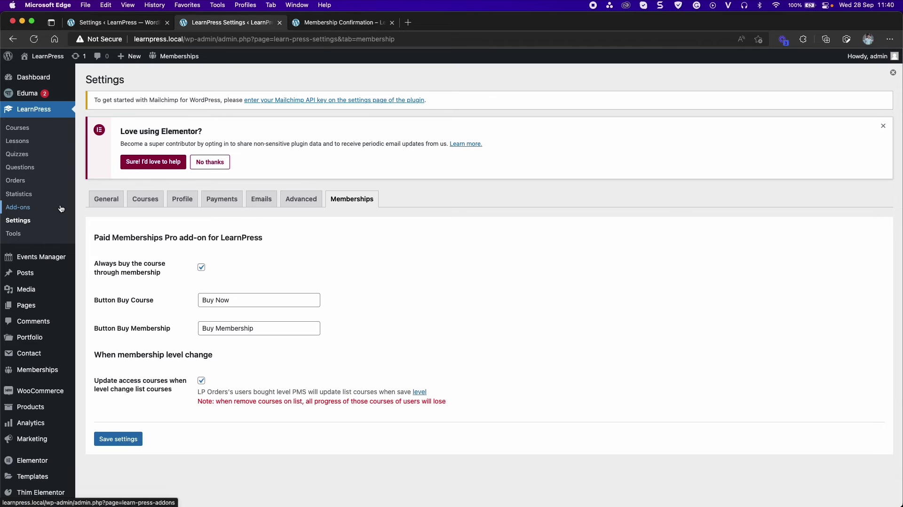
Step: Generate the required frontend pages automatically in the Paid Memberships Pro page settings
{"action": "scroll", "coordinate": [62, 209], "scroll_direction": "down", "scroll_amount": 1}
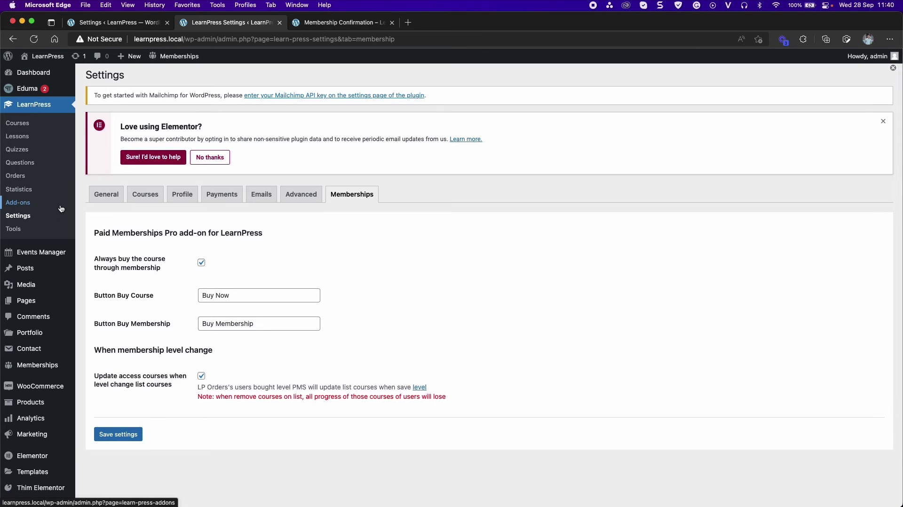
{"action": "mouse_move", "coordinate": [47, 365]}
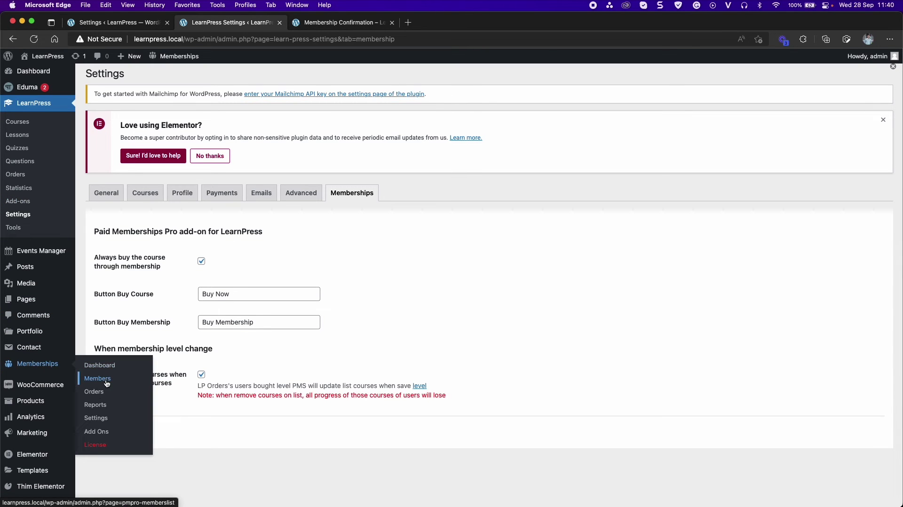
{"action": "left_click", "coordinate": [98, 418]}
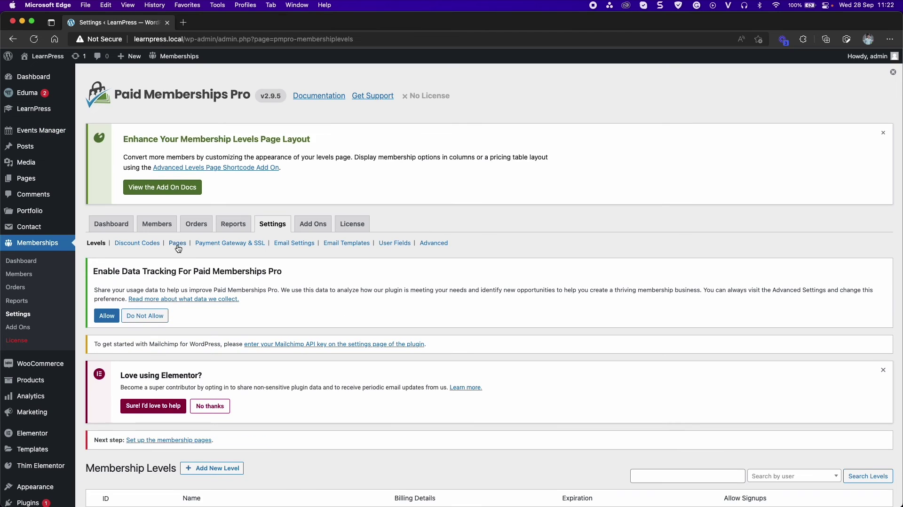
{"action": "left_click", "coordinate": [175, 241]}
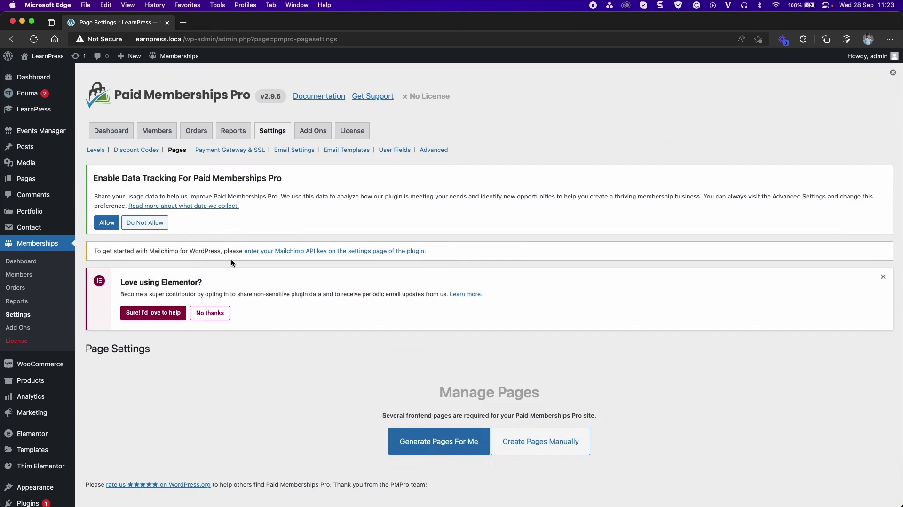
{"action": "scroll", "coordinate": [391, 316], "scroll_direction": "down", "scroll_amount": 5}
{"action": "left_click", "coordinate": [435, 418]}
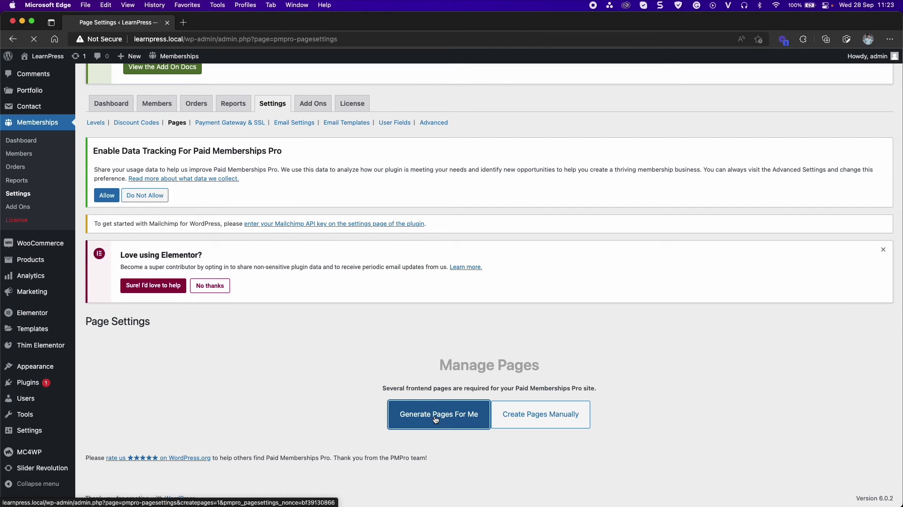
Step: View the Membership Levels page on the site and compare the courses included in each level
{"action": "scroll", "coordinate": [351, 384], "scroll_direction": "down", "scroll_amount": 10}
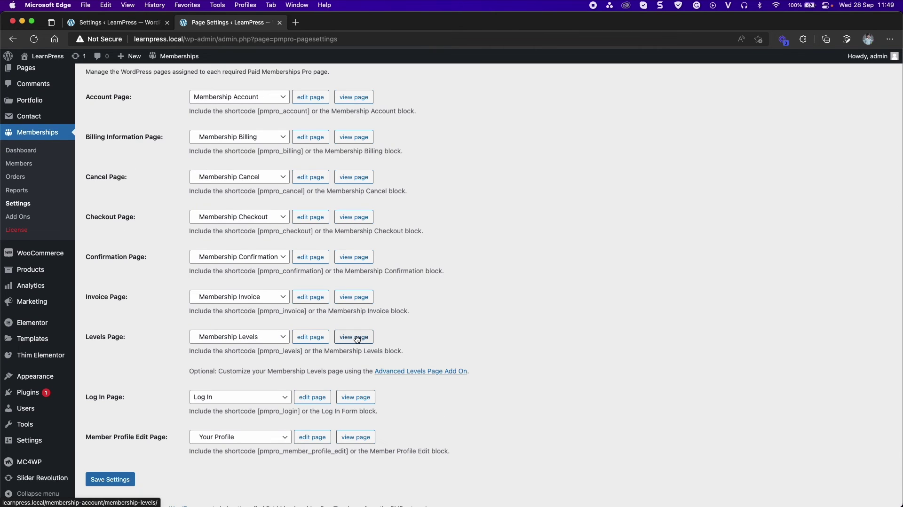
{"action": "left_click", "coordinate": [358, 339]}
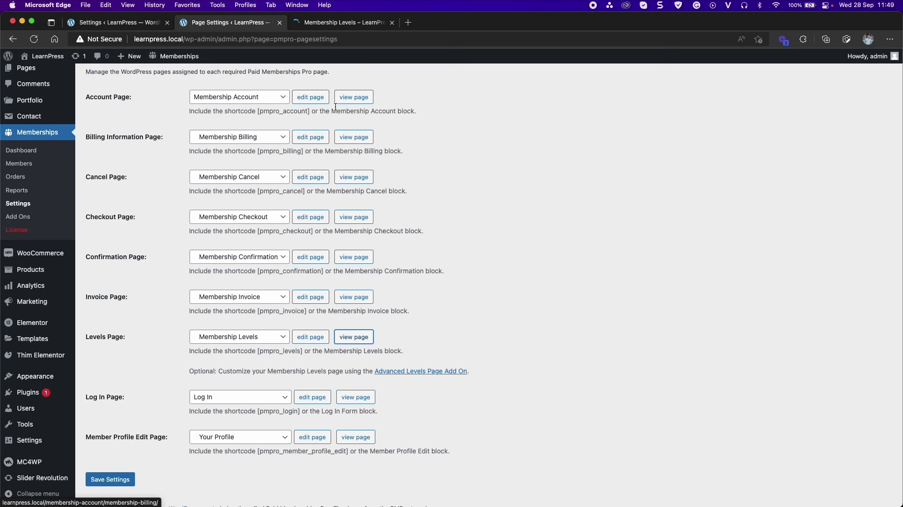
{"action": "left_click", "coordinate": [331, 27]}
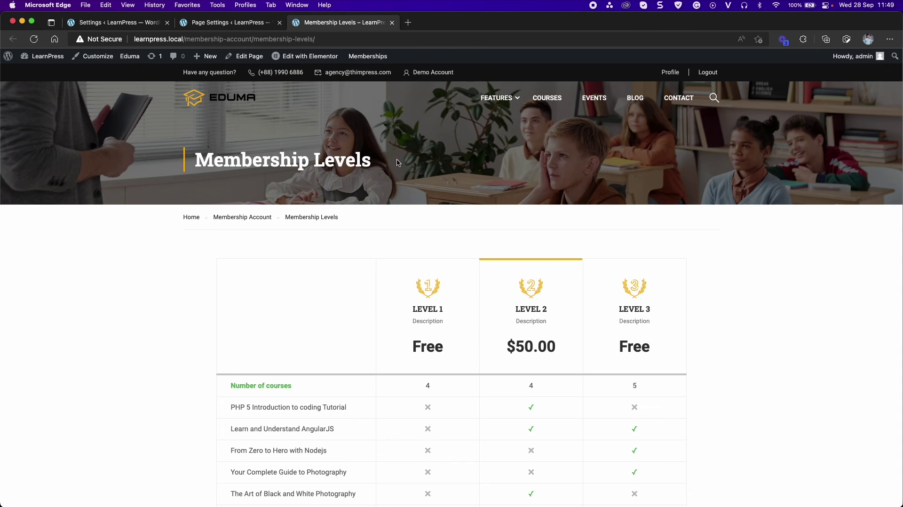
{"action": "scroll", "coordinate": [397, 160], "scroll_direction": "down", "scroll_amount": 5}
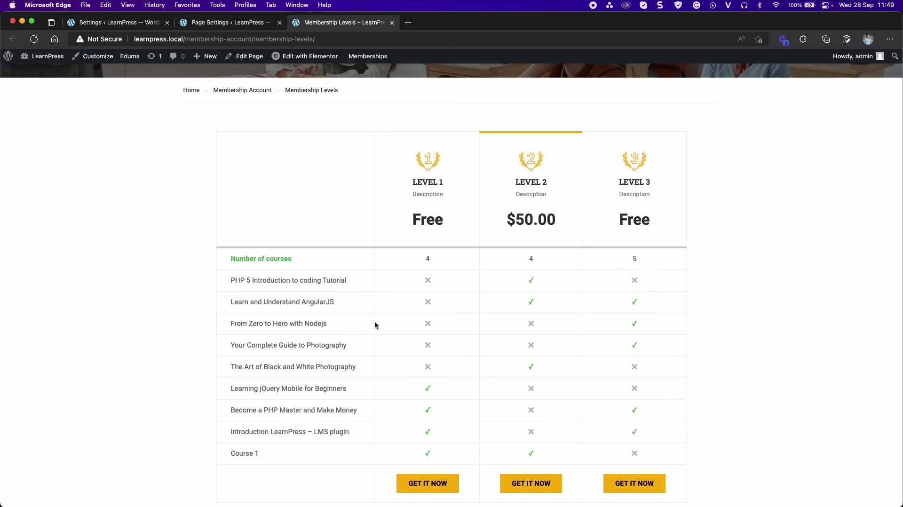
Step: Get the Level 1 membership and submit its checkout
{"action": "left_click", "coordinate": [433, 483]}
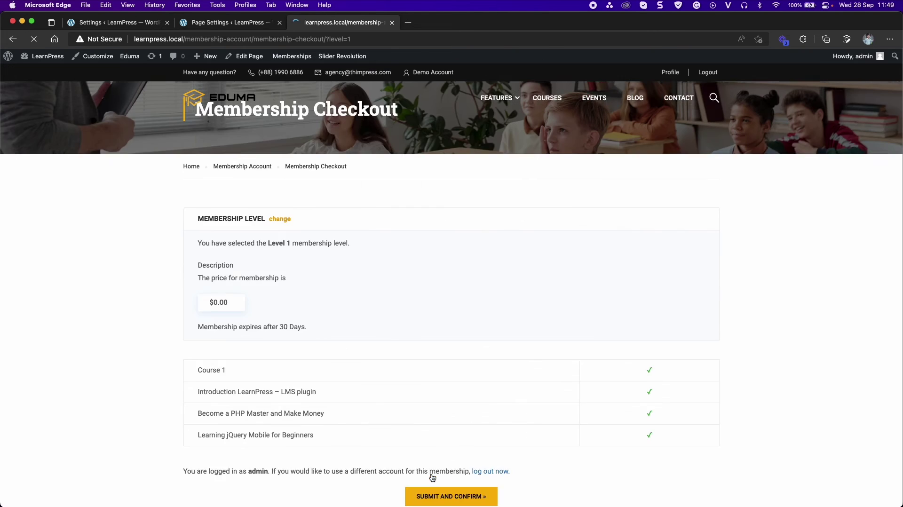
{"action": "scroll", "coordinate": [450, 277], "scroll_direction": "down", "scroll_amount": 5}
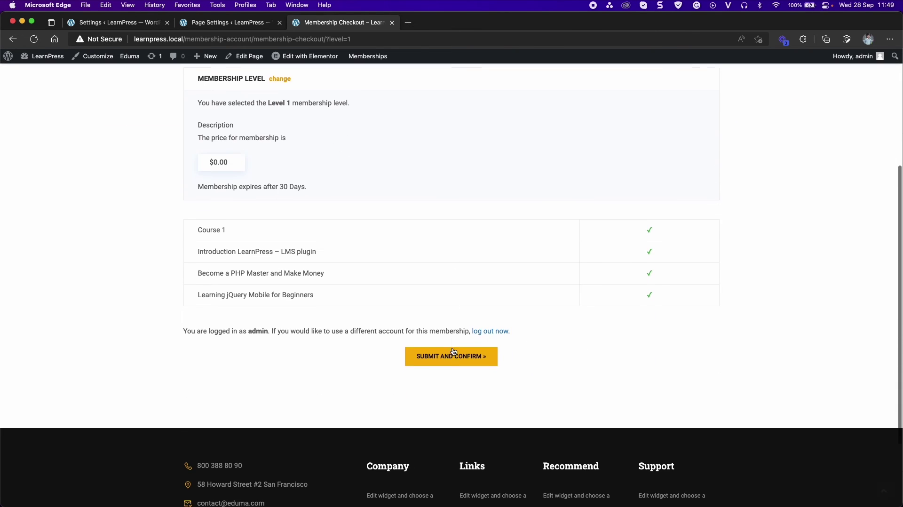
{"action": "left_click", "coordinate": [455, 358]}
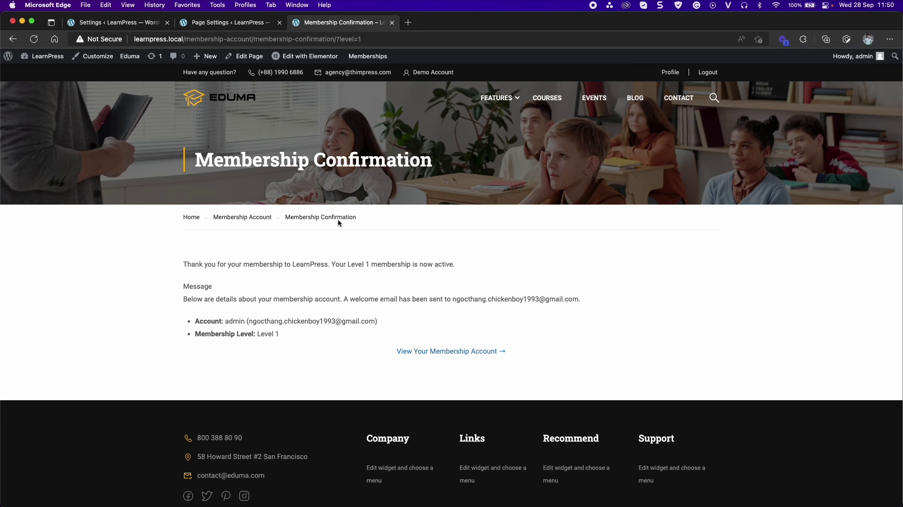
Step: Check the new membership purchase in the Memberships orders and in the LearnPress orders
{"action": "left_click", "coordinate": [246, 24]}
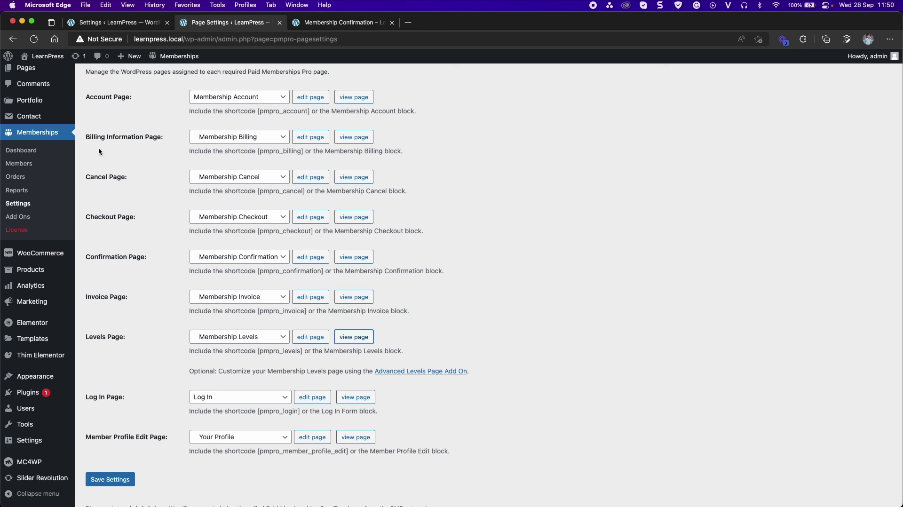
{"action": "left_click", "coordinate": [35, 178]}
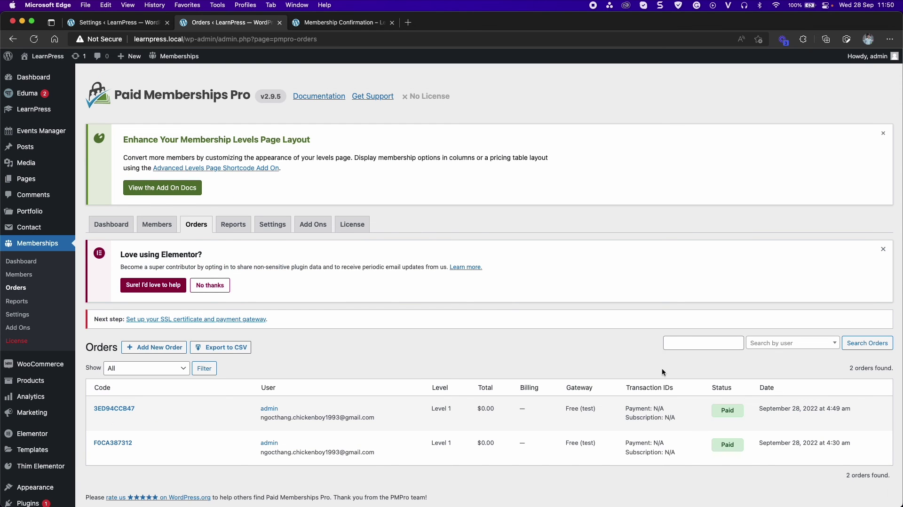
{"action": "mouse_move", "coordinate": [42, 95]}
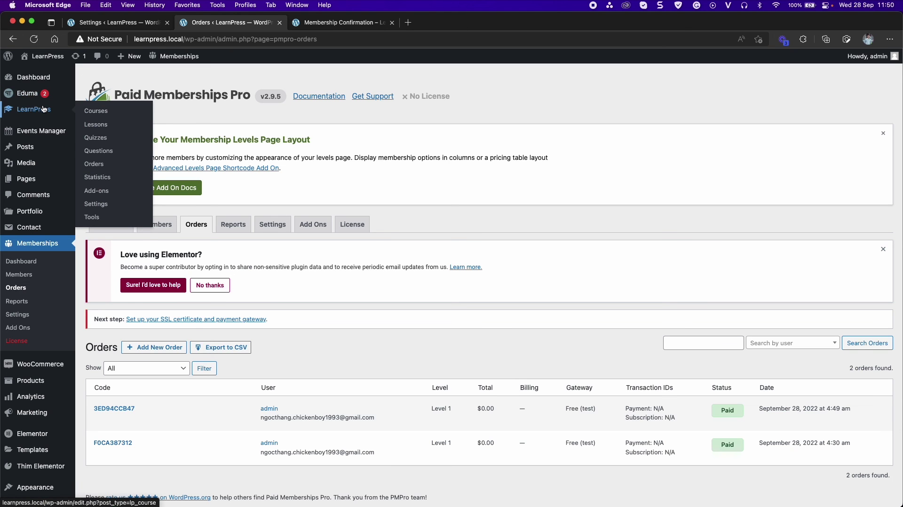
{"action": "left_click", "coordinate": [108, 174]}
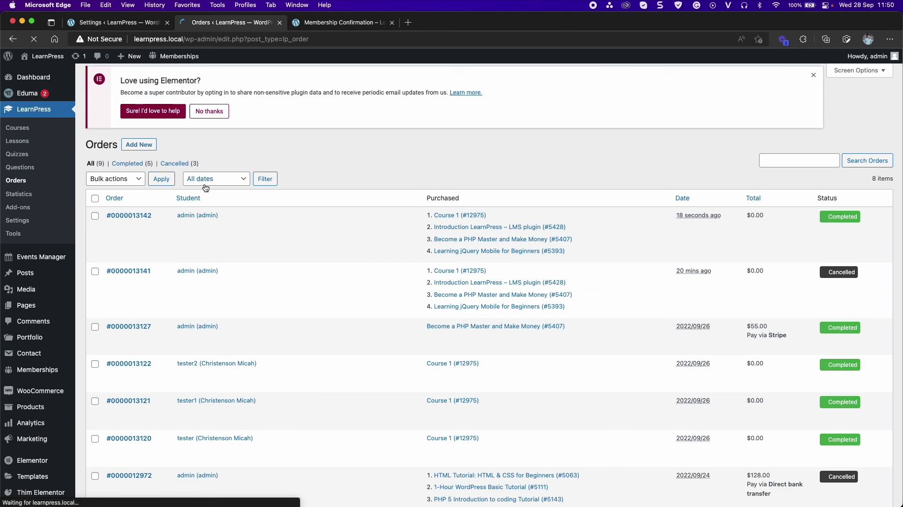